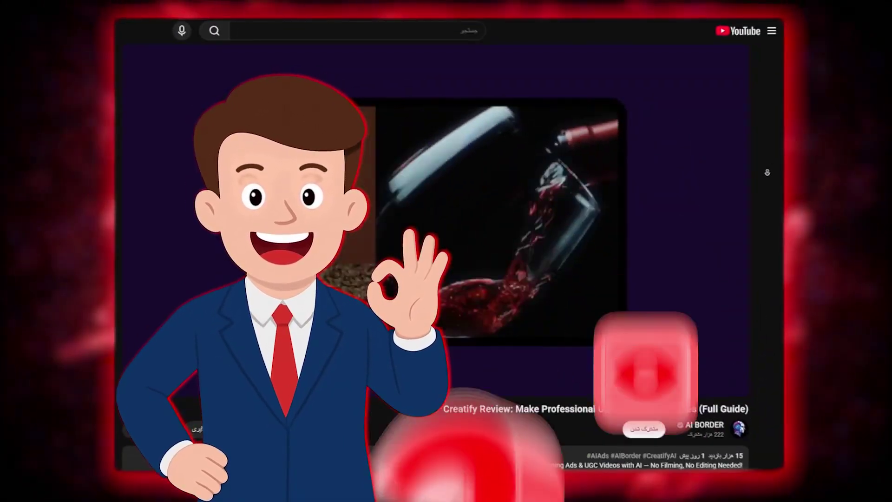
- Scroll down the Creatify Review video page and start writing in the Add a comment box
scroll(446, 256, "down", 5)
scroll(780, 160, "down", 2)
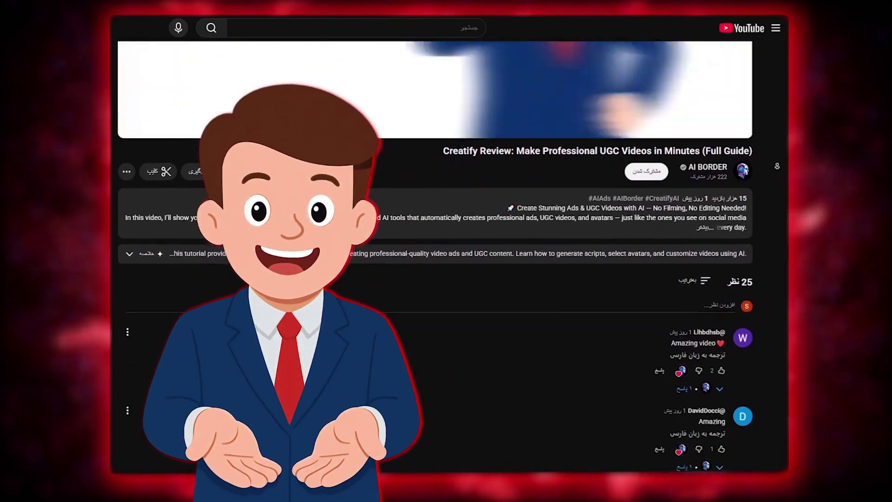
left_click(696, 271)
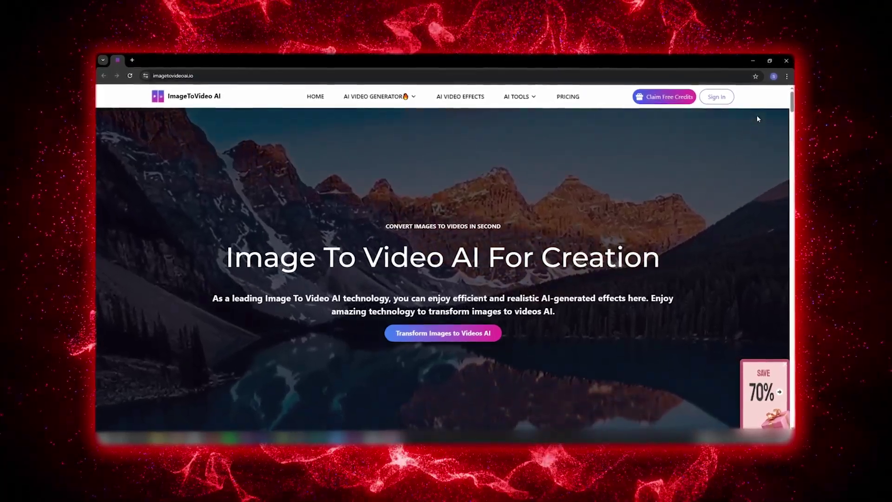
- Sign in with the Google account and open the Image To Video generator page
left_click(722, 99)
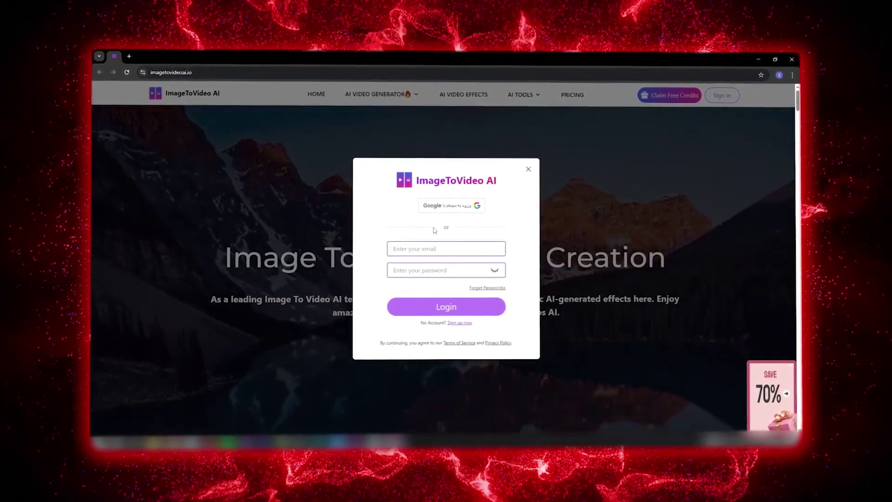
left_click(458, 322)
left_click(445, 212)
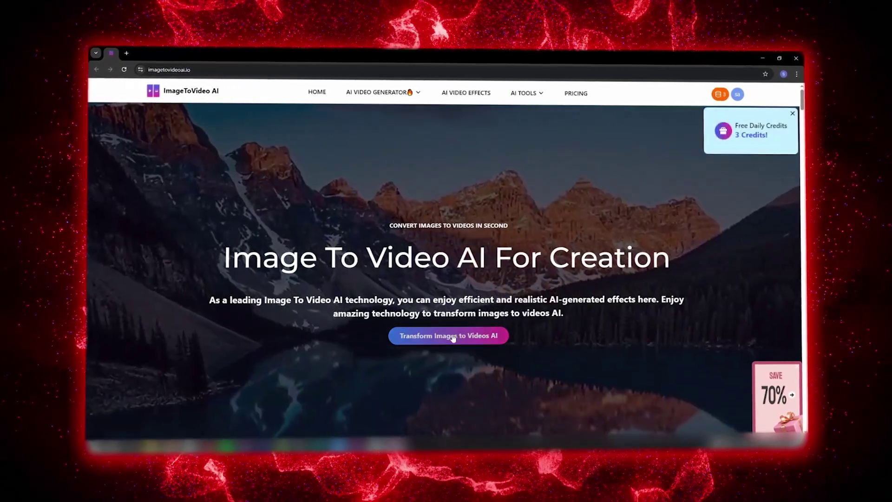
left_click(453, 336)
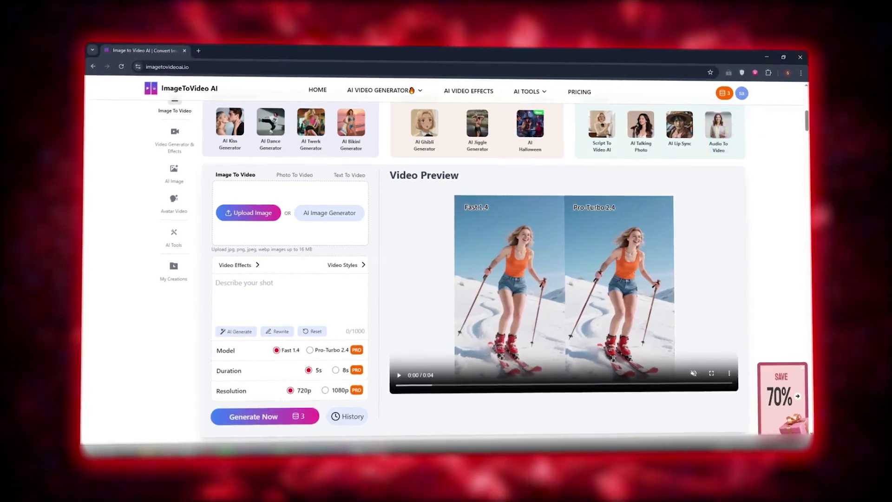
- Upload the Idea cartoon businessman photo, then look through and close the Video Effects gallery
left_click(258, 213)
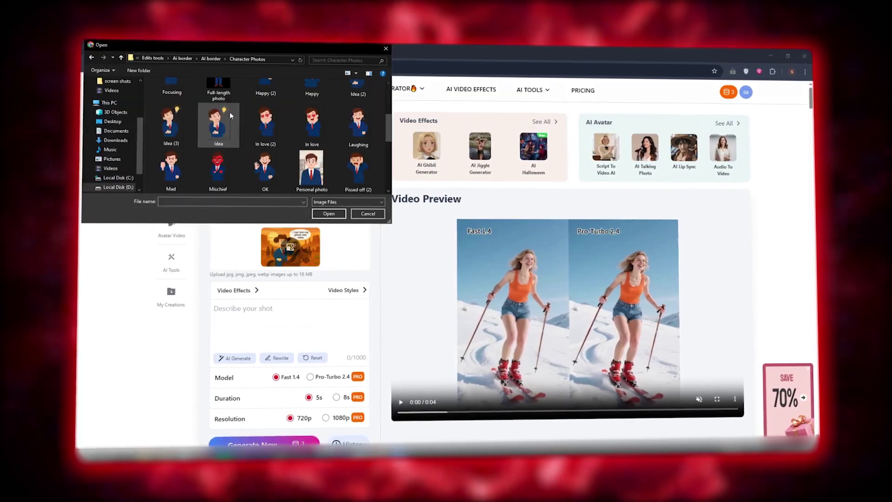
double_click(309, 169)
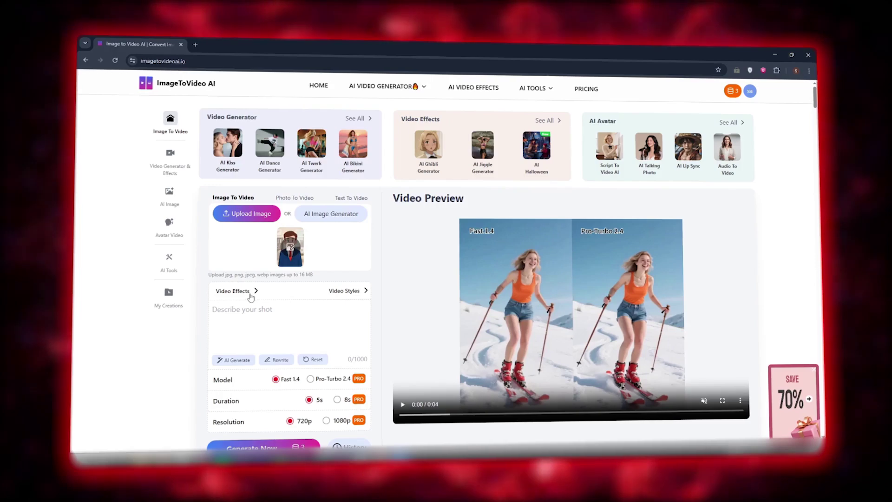
left_click(236, 290)
left_click_drag(706, 219, 696, 176)
mouse_move(527, 365)
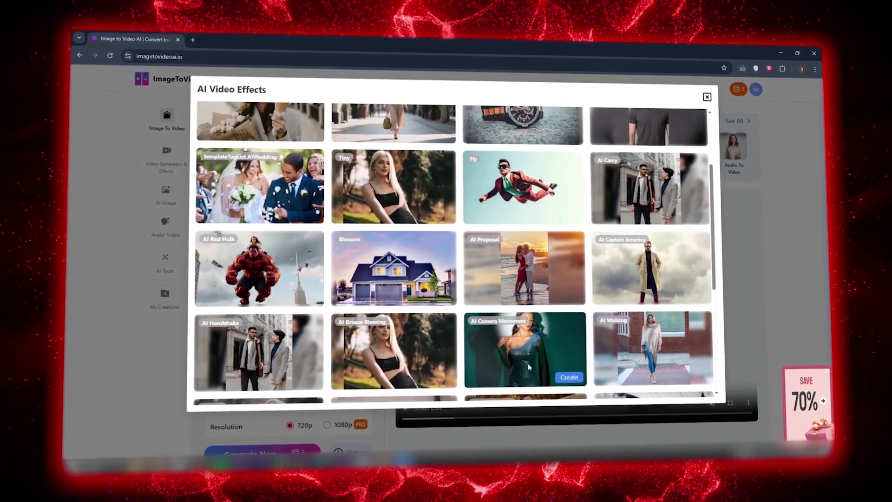
left_click(551, 351)
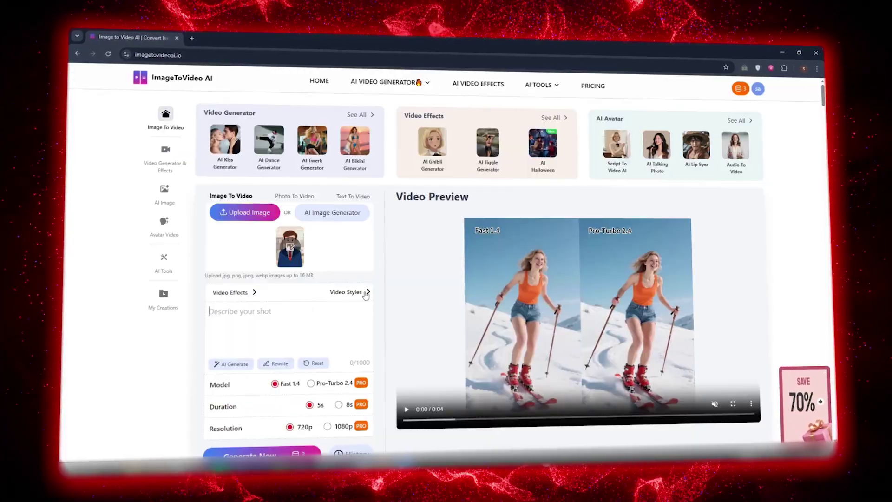
- Browse the Video Styles list and close it, keeping Fast 1.4, 5s and 720p
left_click(349, 292)
scroll(423, 307, "down", 1)
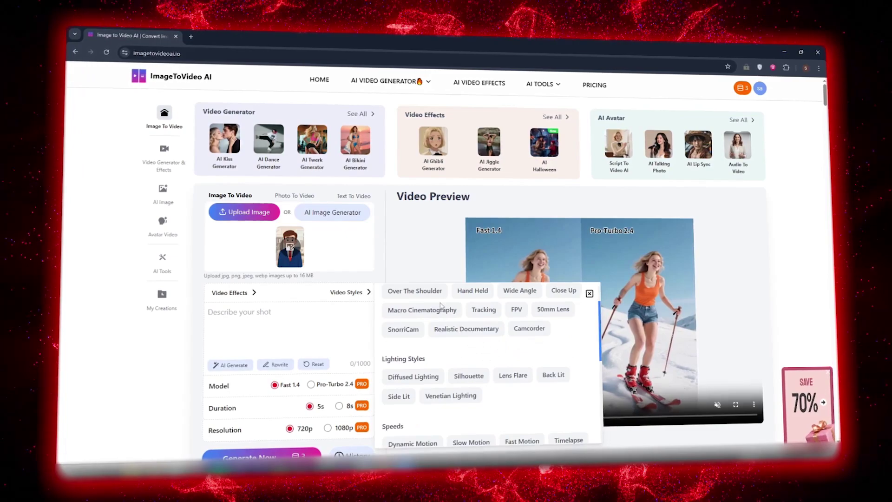
scroll(442, 312, "down", 1)
mouse_move(602, 325)
left_mouse_down()
mouse_move(605, 392)
mouse_move(603, 312)
left_mouse_up()
left_click(592, 293)
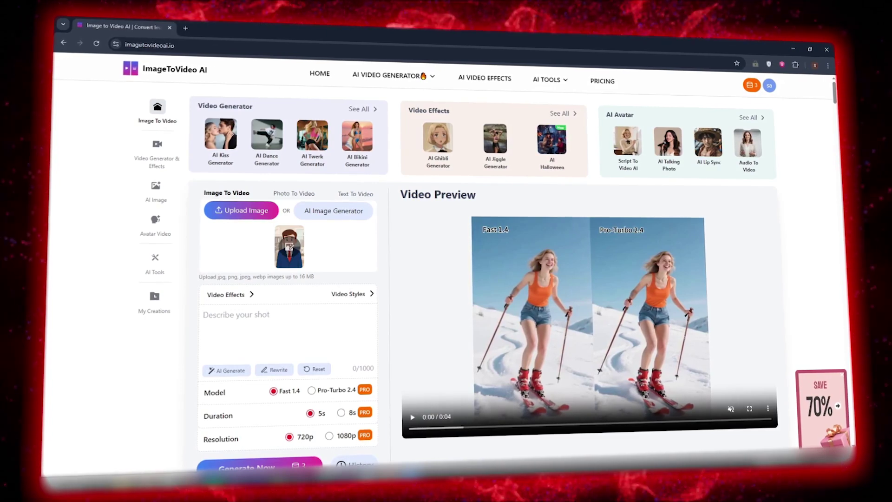
- Set the prompt to 'Camera slowly moves forward on the face., Cinematic' and start generating
left_click(250, 316)
type("Camera slowly moves forward on the face")
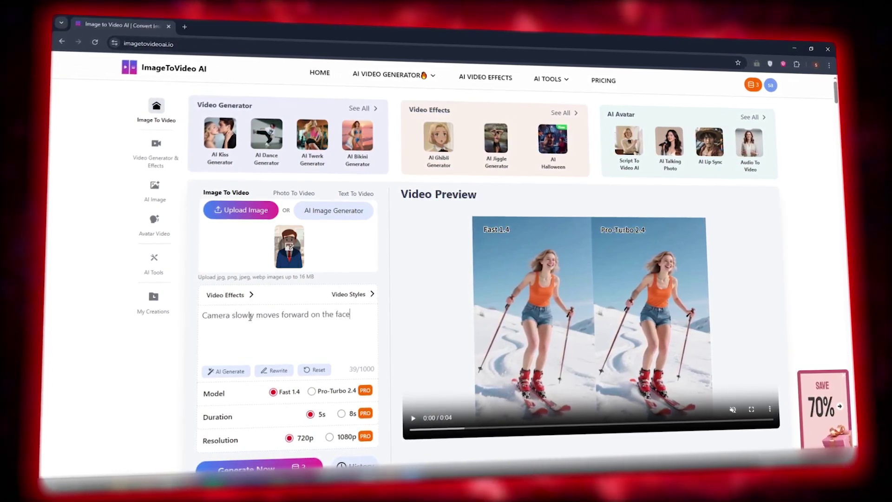
left_click_drag(352, 314, 198, 326)
key("ctrl+c")
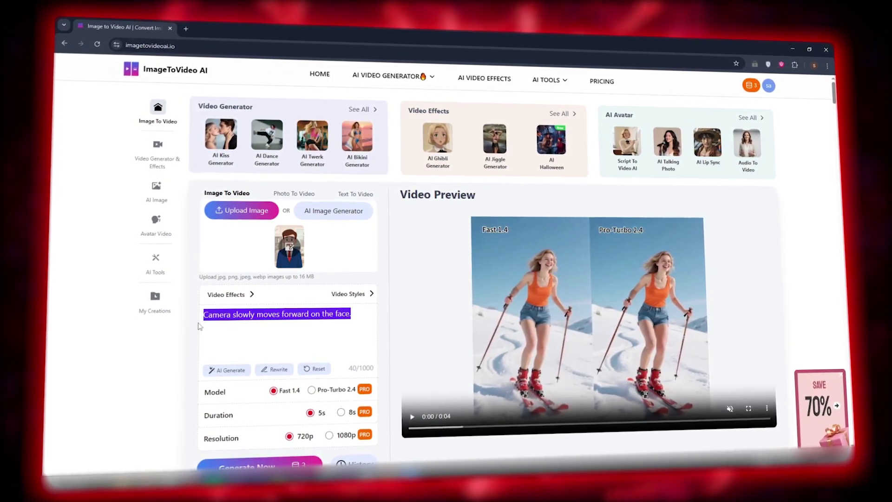
key("BackSpace")
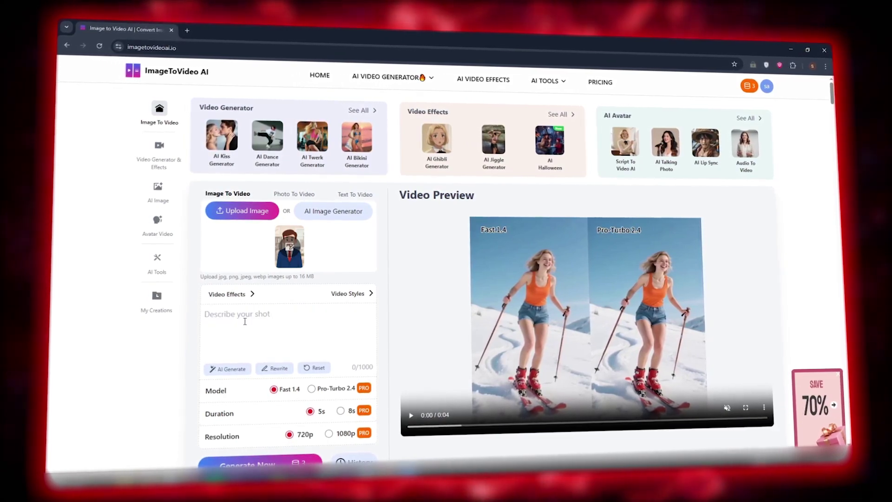
type("A cinematic sunset light passes through the window.")
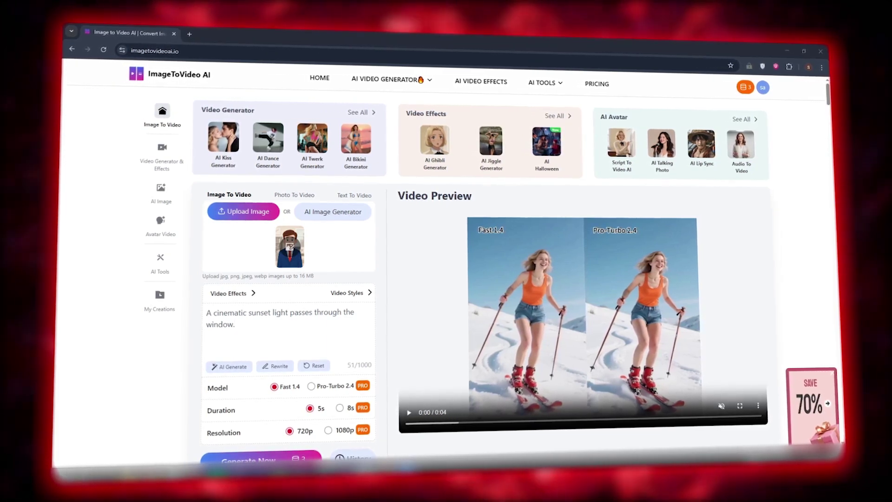
key("ctrl+a")
key("ctrl+v")
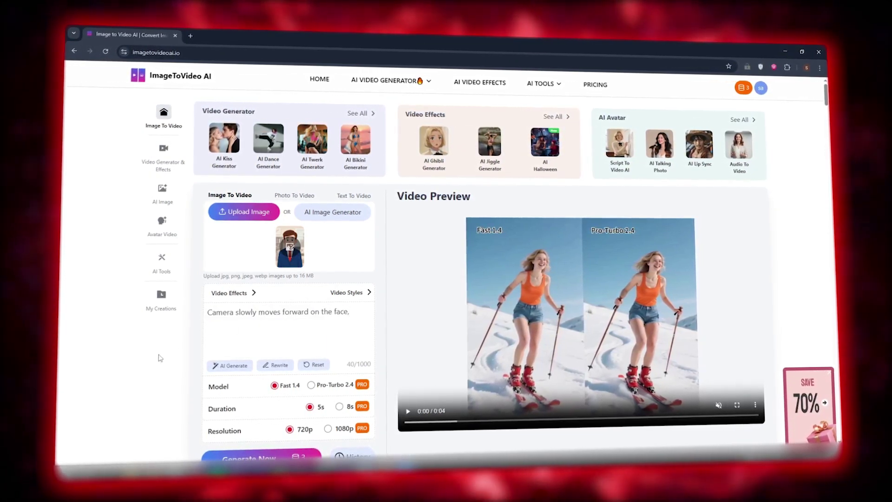
type(", Cinematic")
scroll(160, 357, "down", 1)
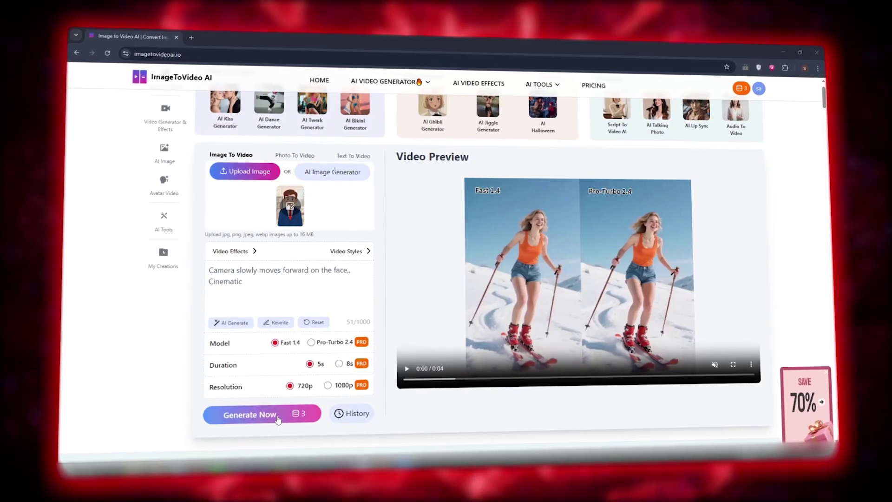
left_click(278, 418)
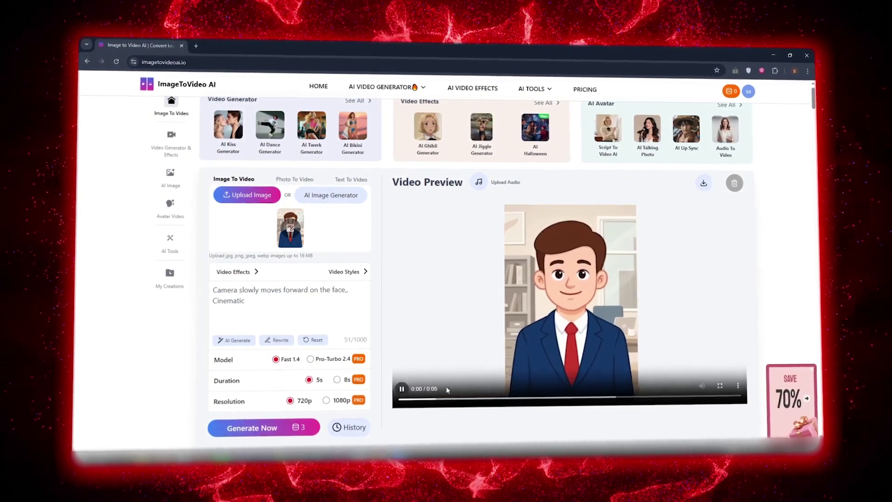
- Show the finished businessman video full screen and play it
double_click(404, 400)
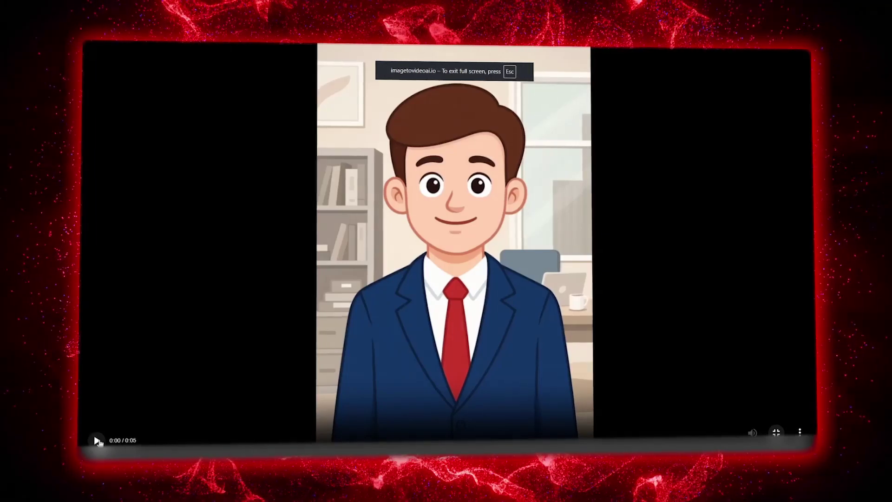
left_click(98, 441)
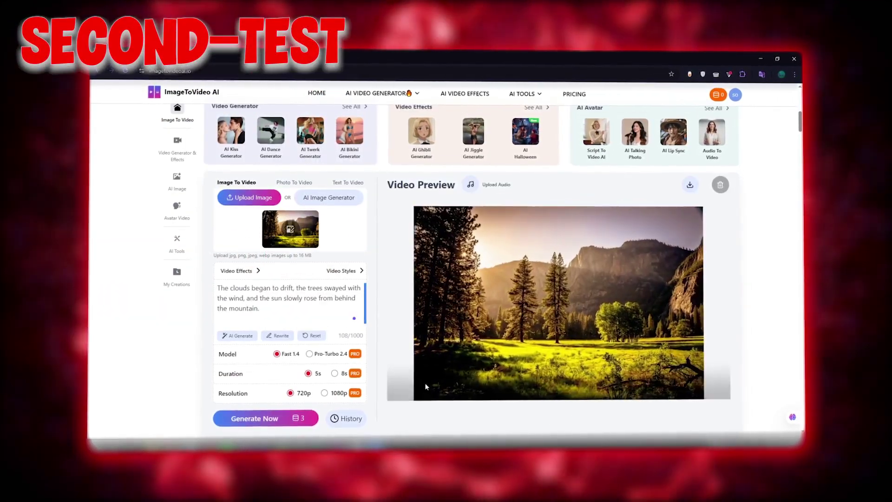
- Play the generated landscape test video in full screen
left_click(706, 372)
key("space")
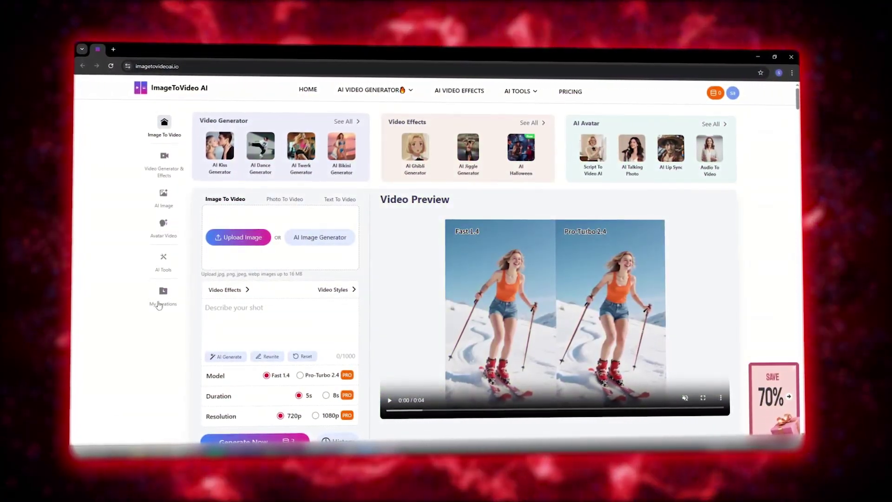
- Browse the Video Generator & Effects, AI Image and AI Tools collections in the sidebar
left_click(160, 158)
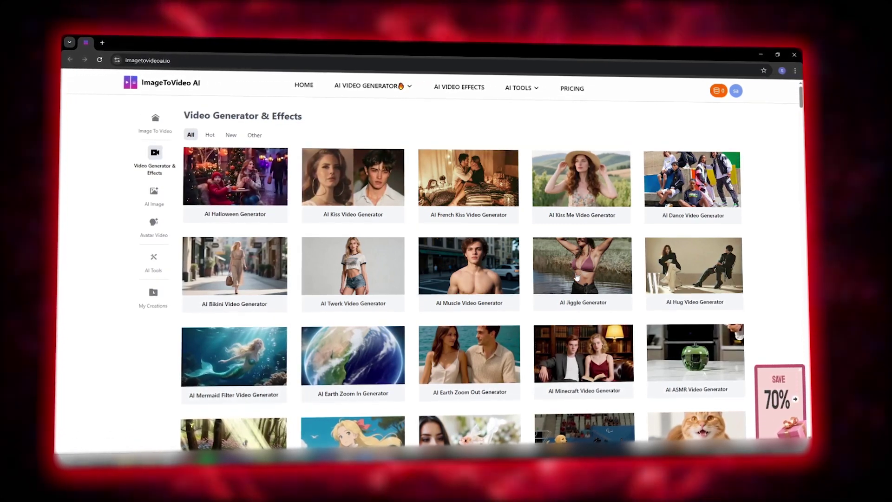
left_click(154, 195)
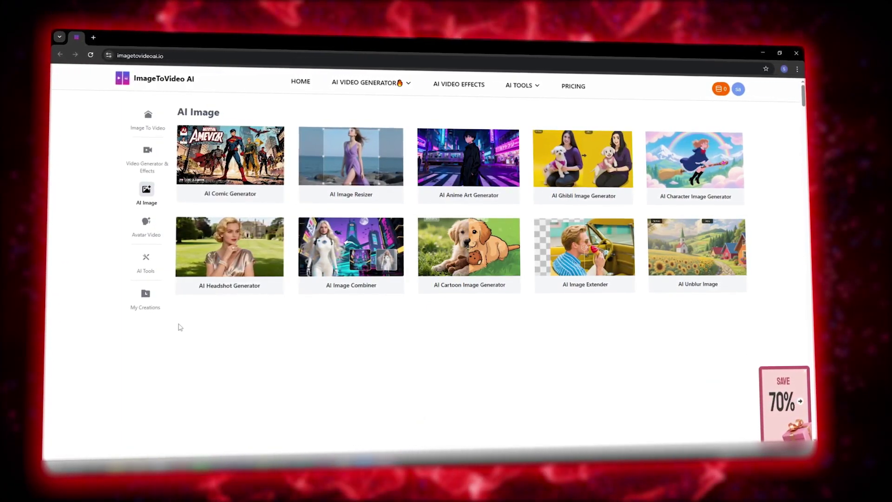
left_click(144, 259)
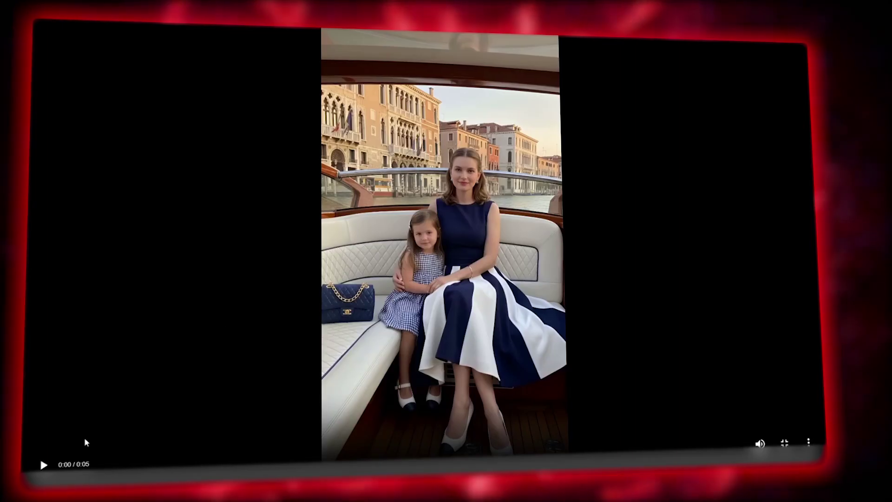
- Play the sample preview video full screen
left_click(43, 460)
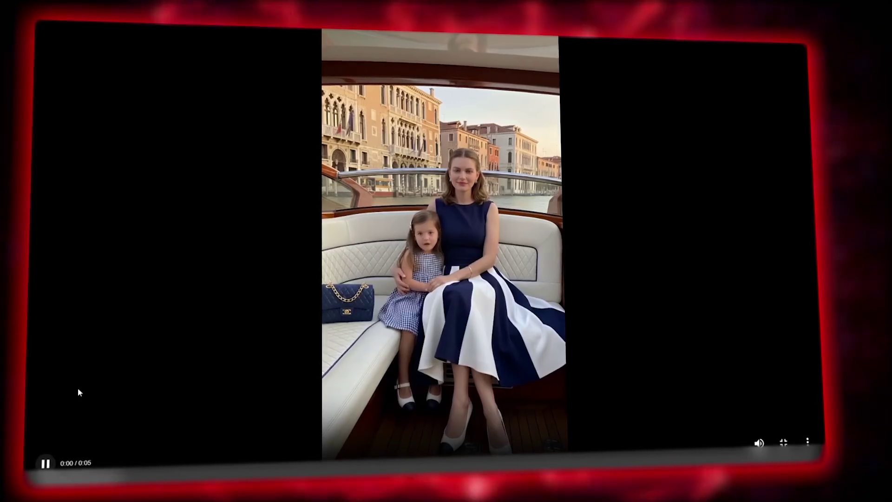